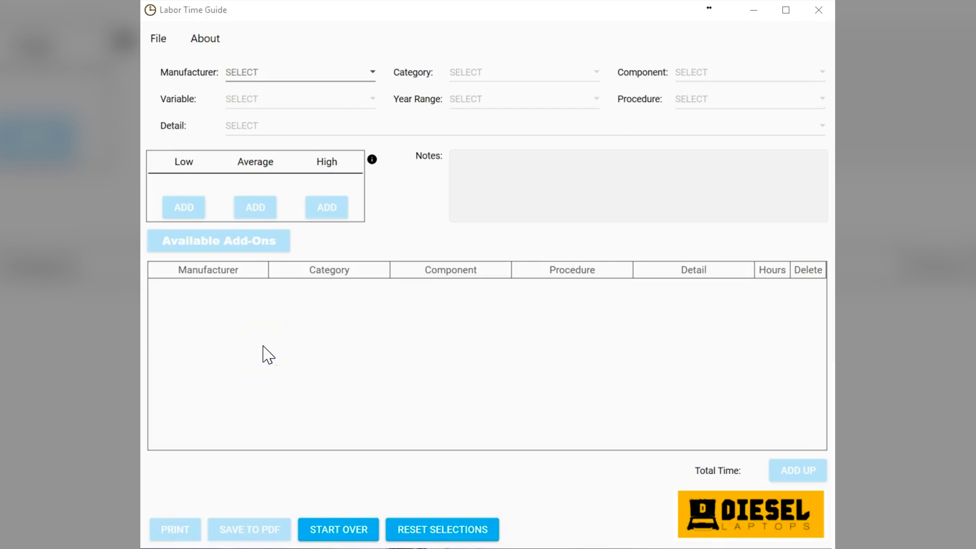
# Scroll the manufacturer list and pick International - Heavy Duty (2008 & Newer)
pyautogui.click(310, 72)
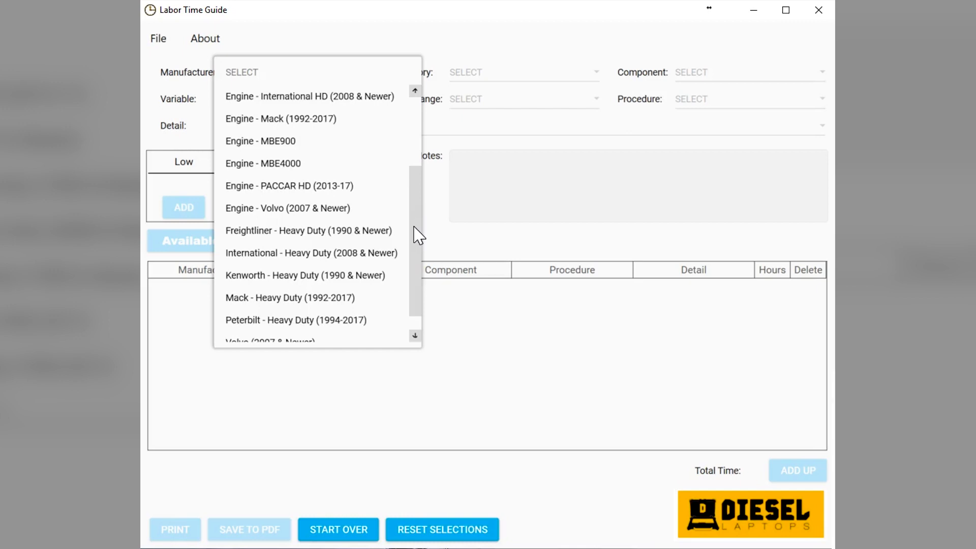
pyautogui.moveTo(414, 227); pyautogui.dragTo(417, 207)
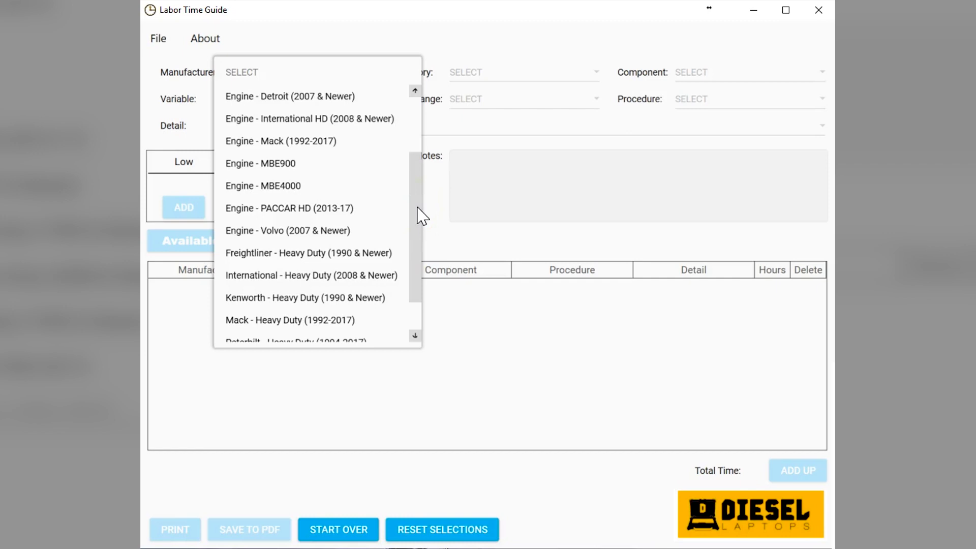
pyautogui.moveTo(417, 207); pyautogui.dragTo(418, 174)
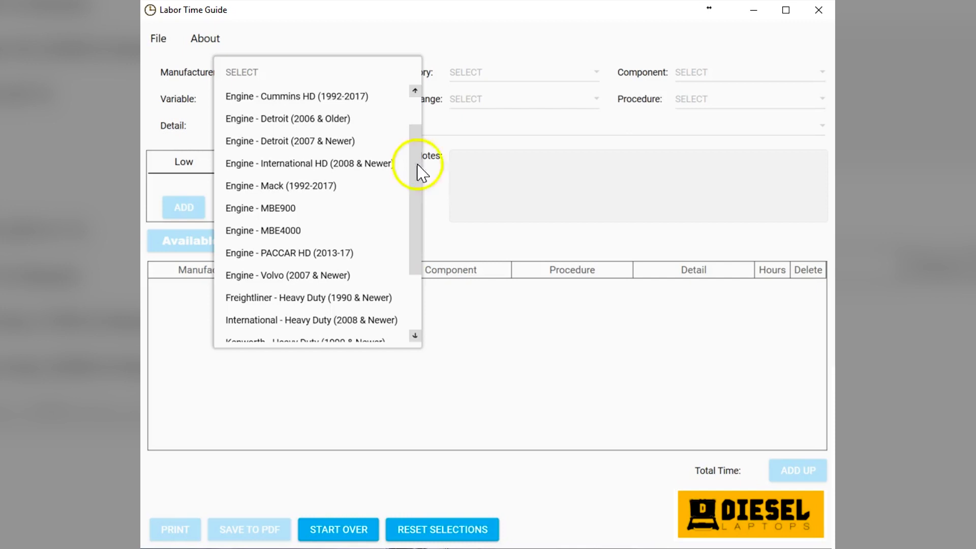
pyautogui.moveTo(417, 173); pyautogui.dragTo(422, 219)
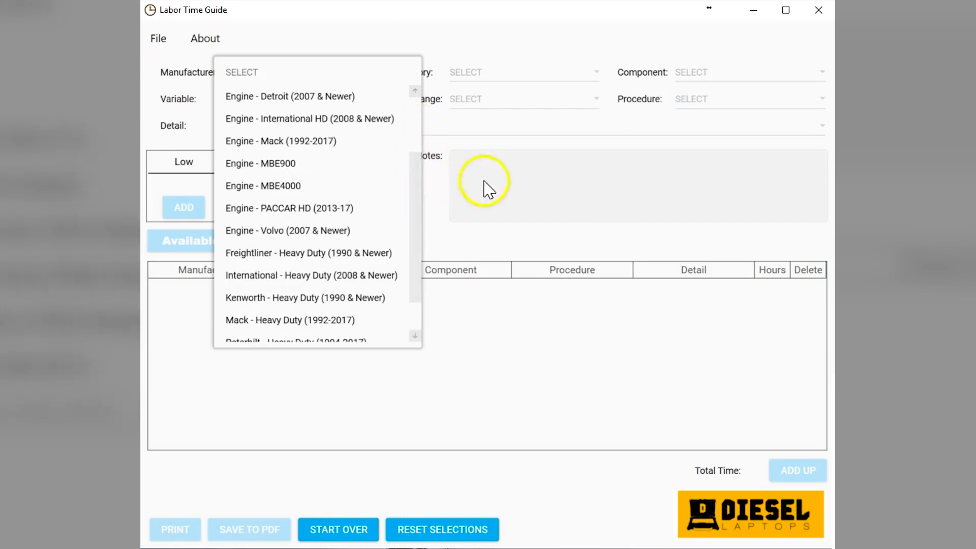
pyautogui.click(269, 279)
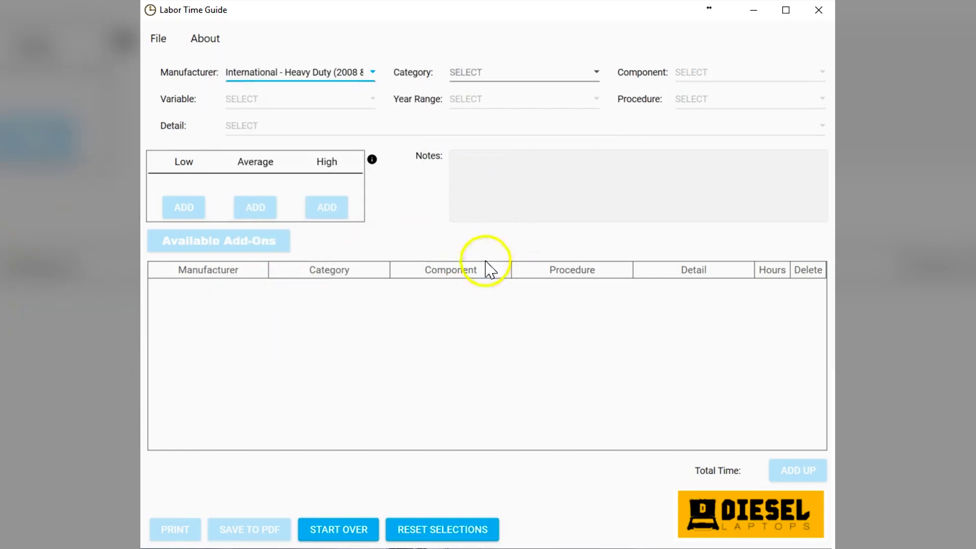
# Set the category to Cooling System - Engine, first choosing Radiator (Front to Back Mount) as component
pyautogui.click(480, 79)
pyautogui.moveTo(605, 197); pyautogui.dragTo(592, 177)
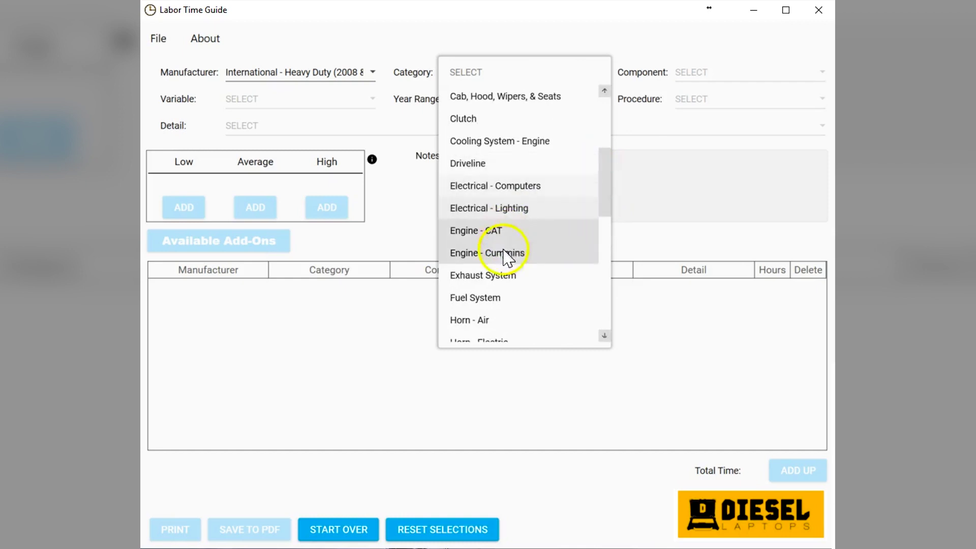
pyautogui.click(497, 145)
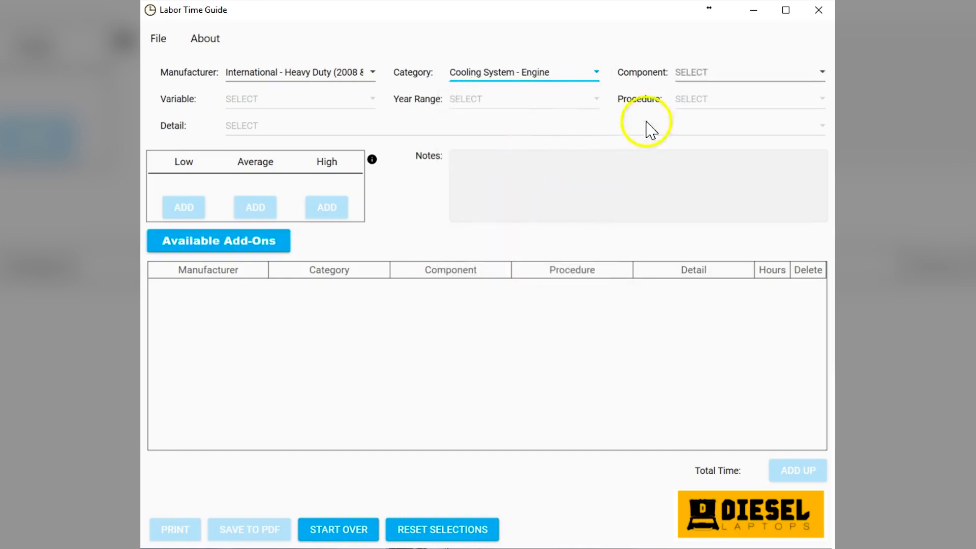
pyautogui.click(725, 74)
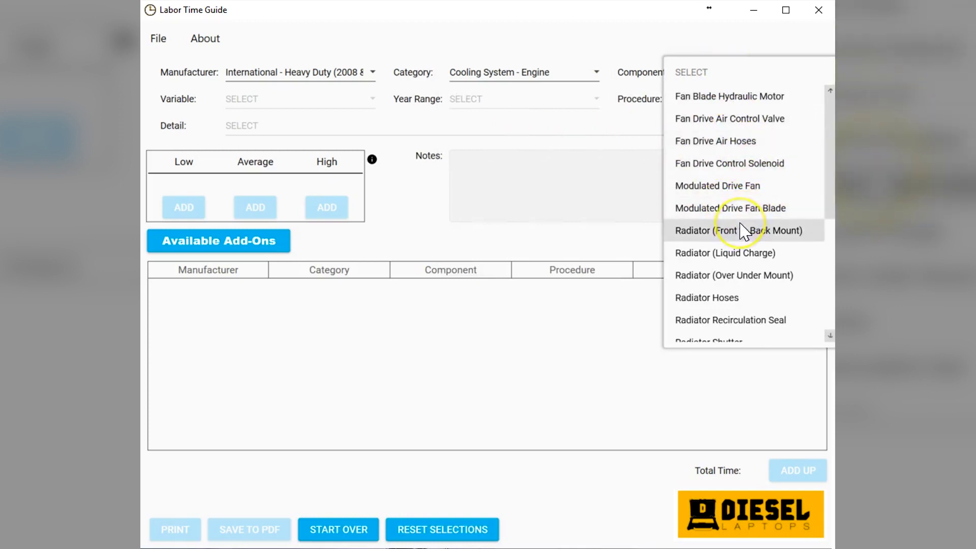
pyautogui.scroll(-4, 743, 231)
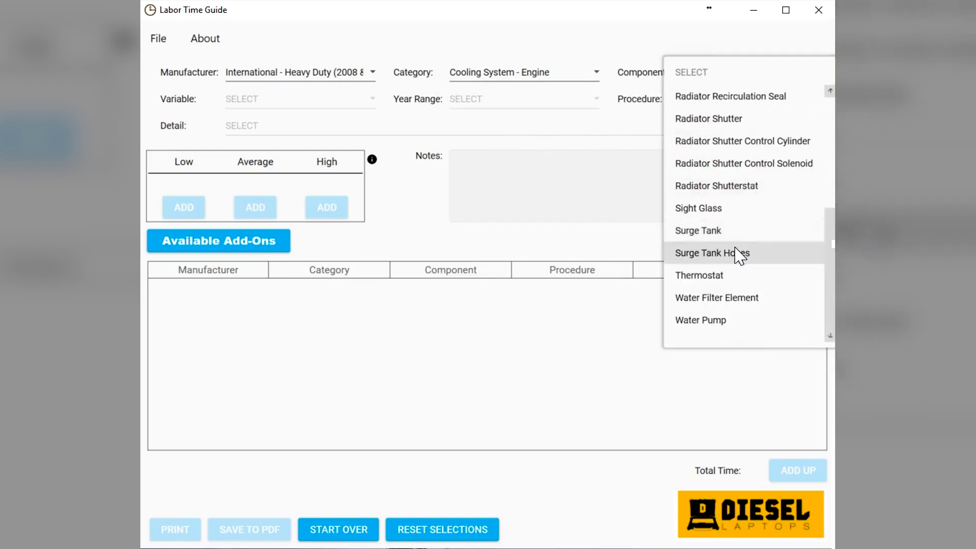
pyautogui.scroll(5, 742, 251)
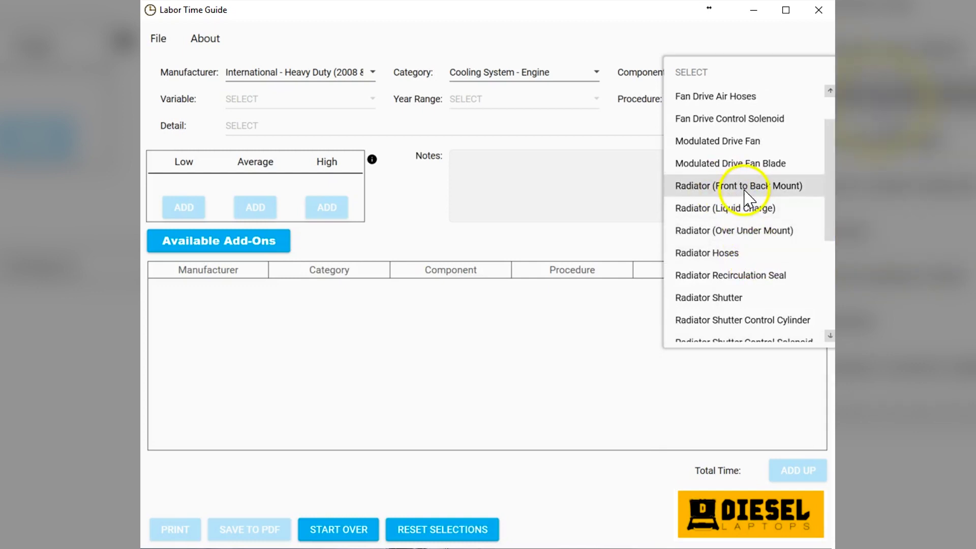
pyautogui.click(745, 193)
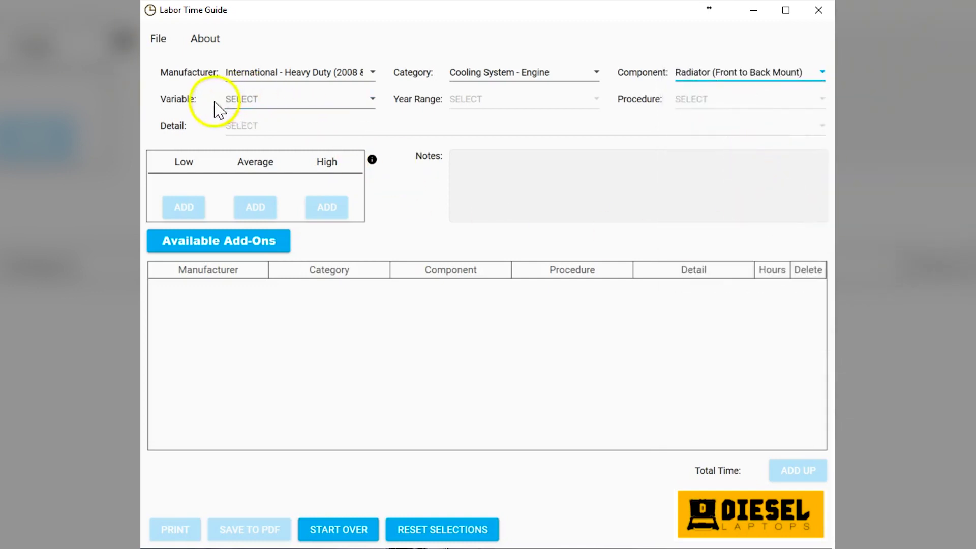
# Change the component to Radiator (Over Under Mount) and choose the ProStar variant
pyautogui.click(373, 101)
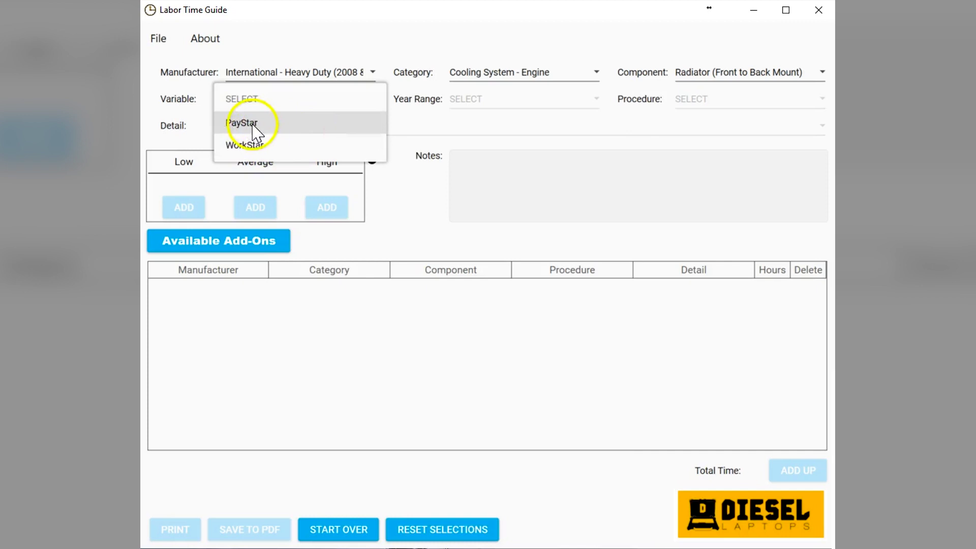
pyautogui.click(740, 79)
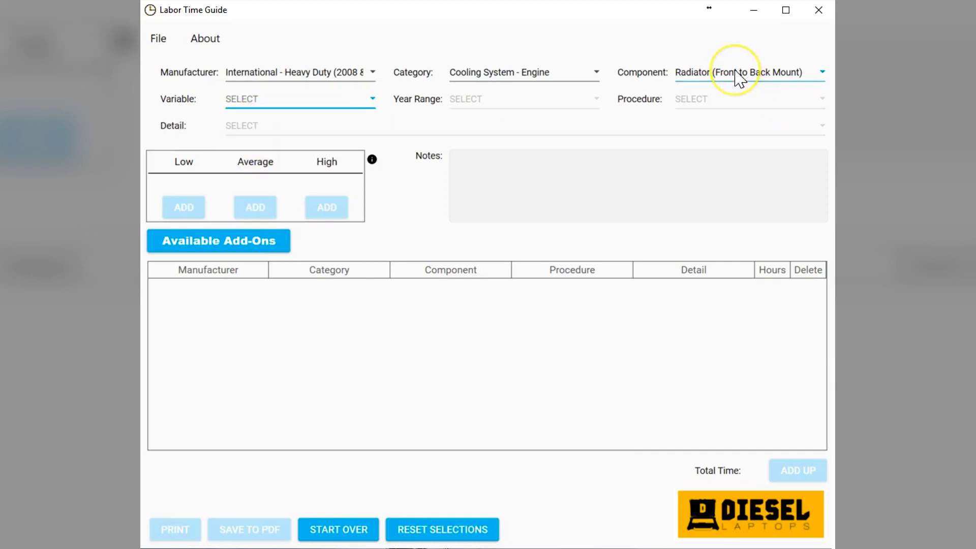
pyautogui.click(740, 79)
pyautogui.click(720, 119)
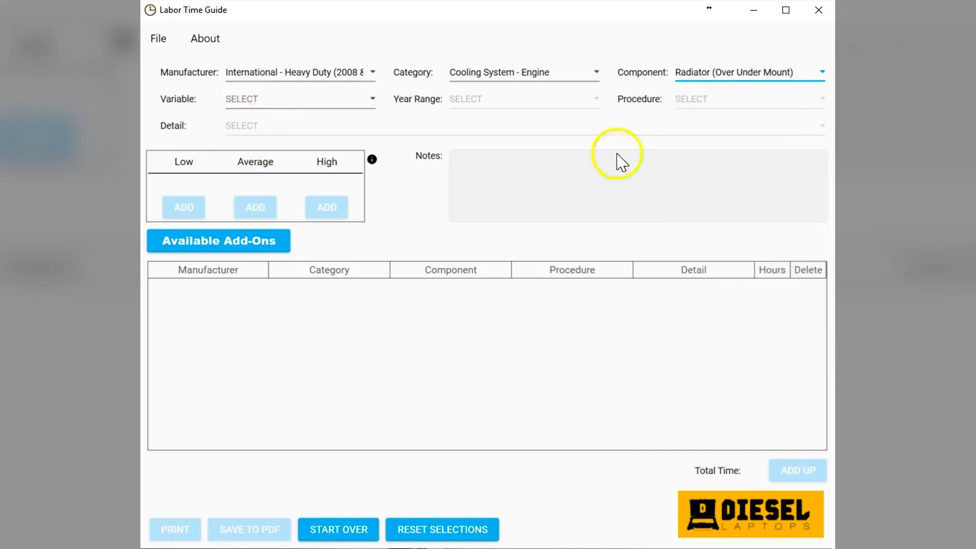
pyautogui.click(291, 99)
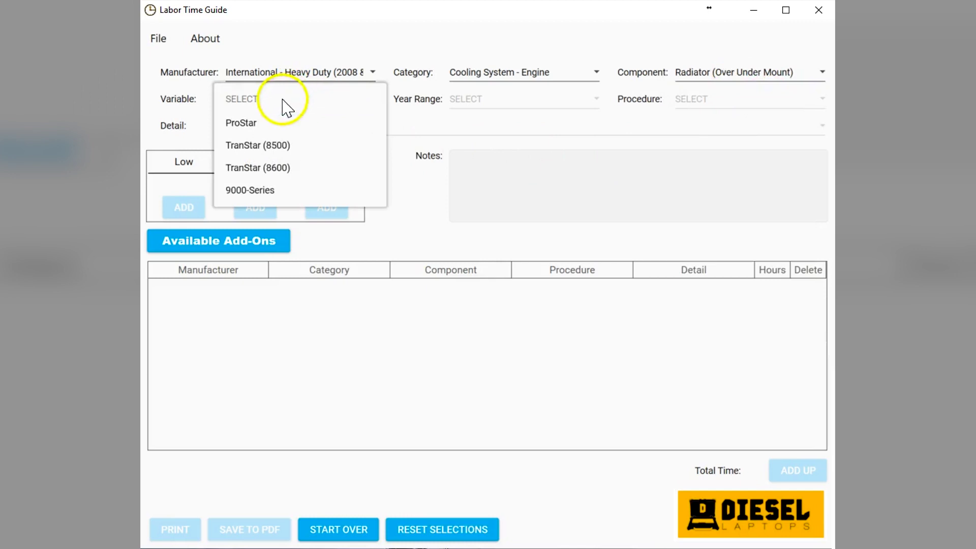
pyautogui.click(246, 125)
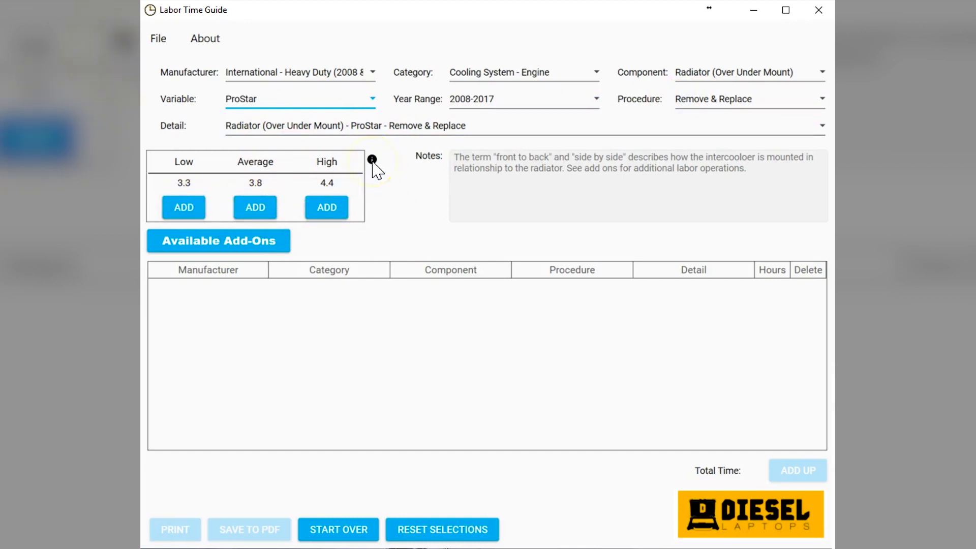
pyautogui.moveTo(373, 167)
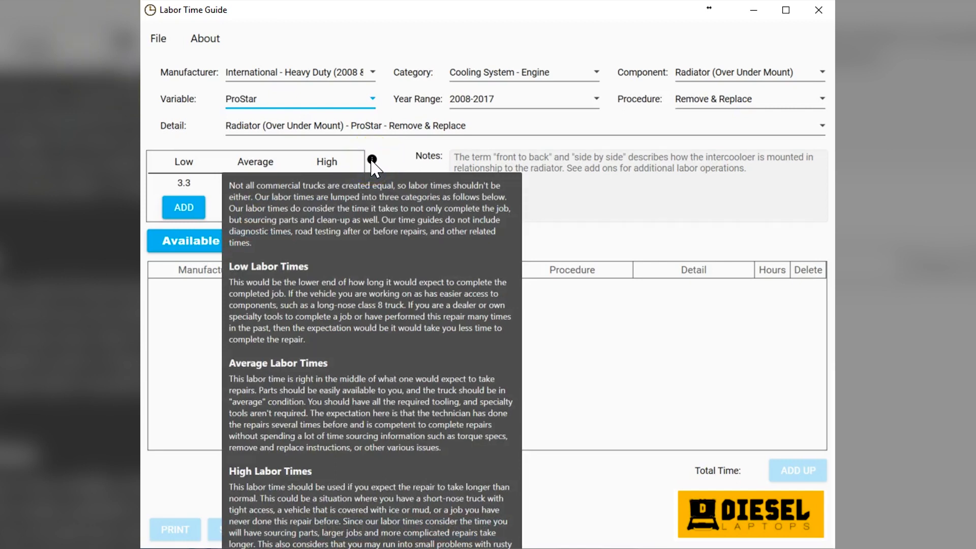
pyautogui.click(378, 161)
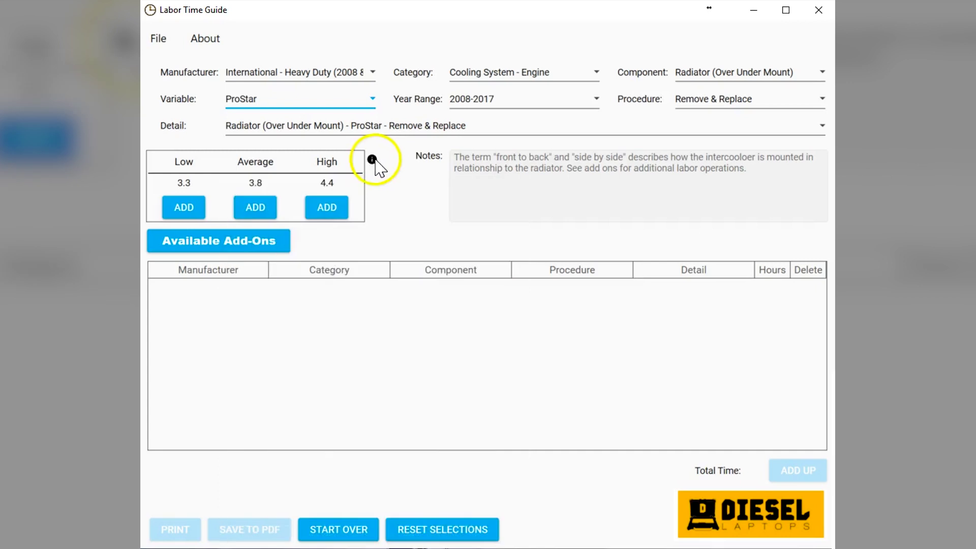
pyautogui.moveTo(376, 162)
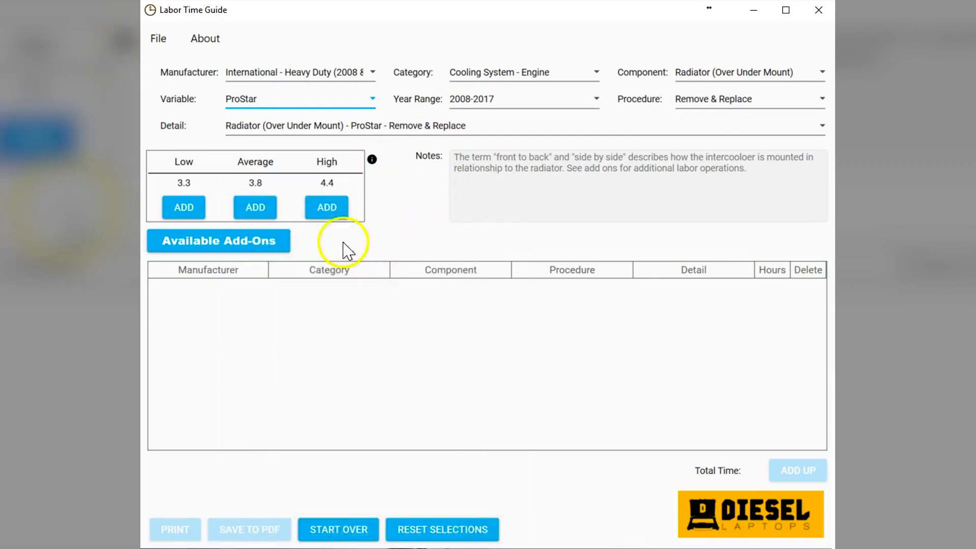
# Add the 4.4-hour radiator time, then save only the front mount PTO add-on (0.6 h)
pyautogui.click(327, 211)
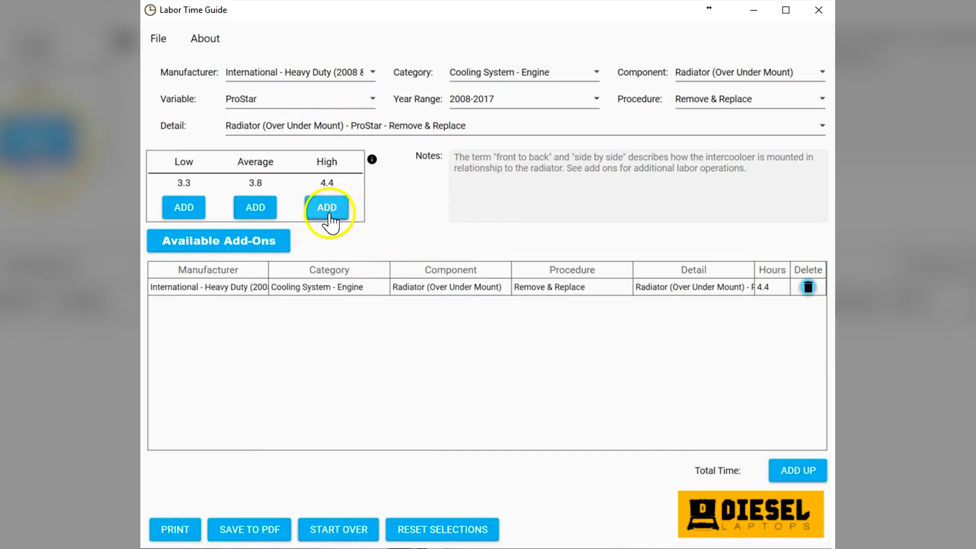
pyautogui.click(220, 246)
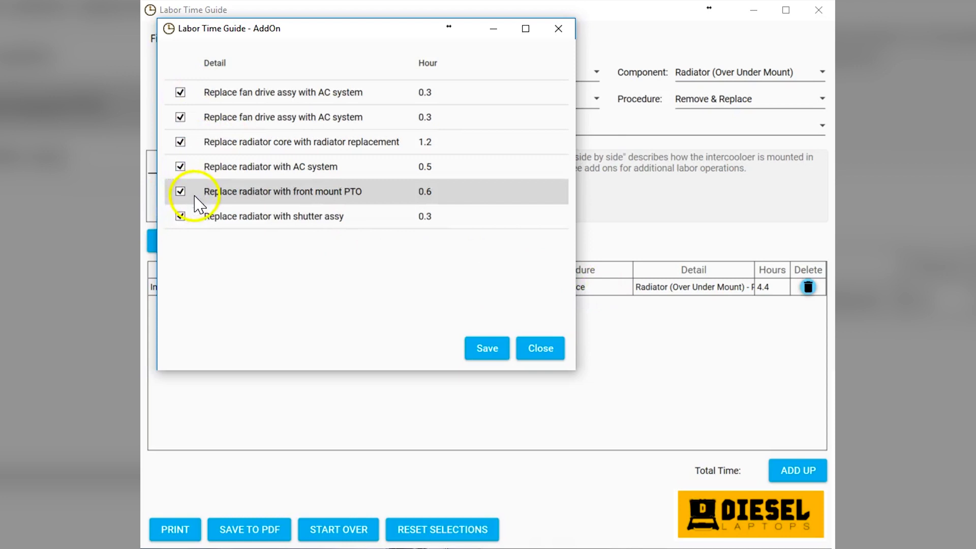
pyautogui.click(180, 216)
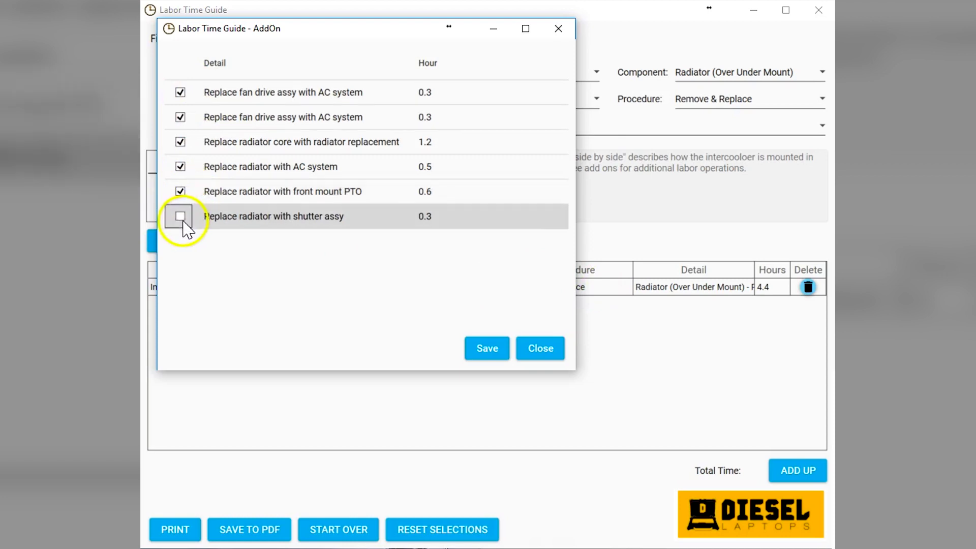
pyautogui.click(180, 167)
pyautogui.click(180, 142)
pyautogui.click(180, 117)
pyautogui.click(180, 92)
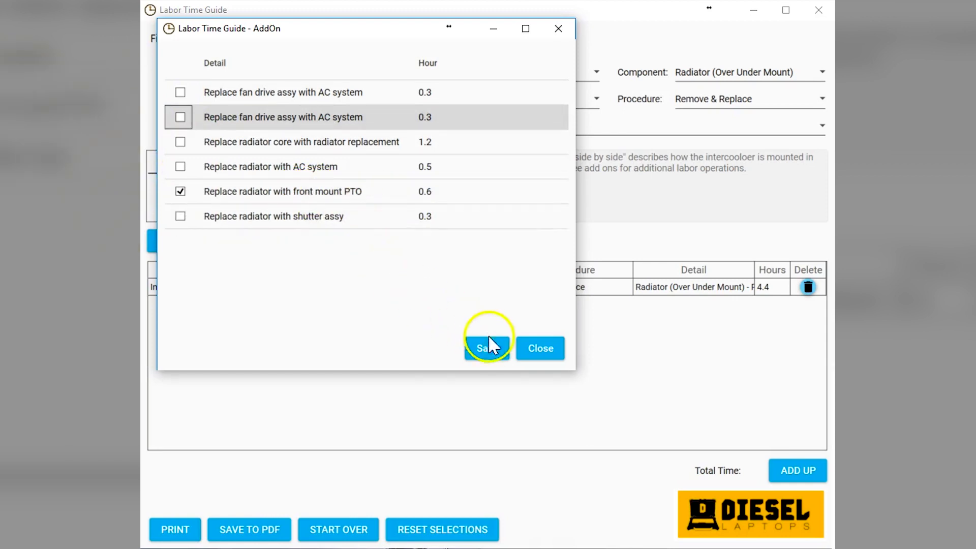
pyautogui.click(488, 351)
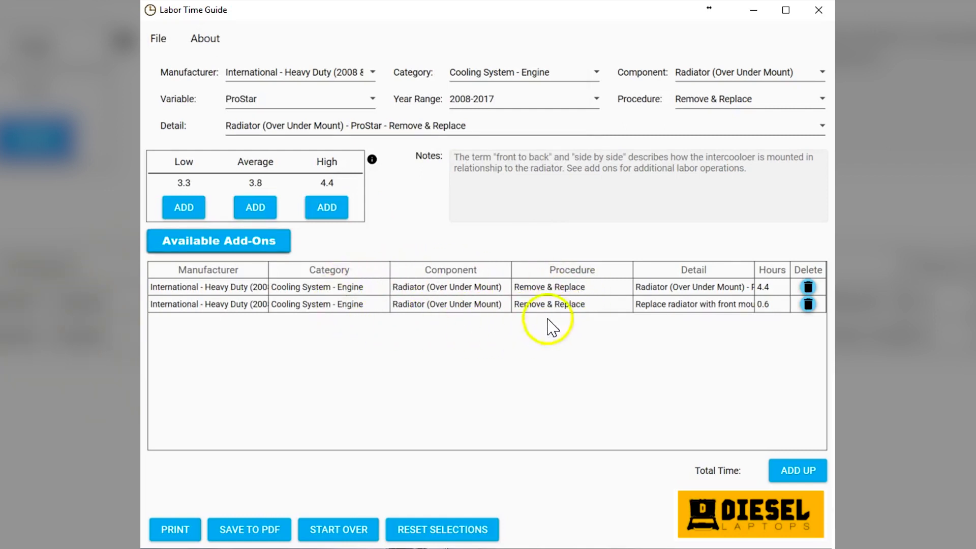
# Add a Fuel System, Fuel Tank Strap, LoneStar & ProStar job at the average 1.1 hours
pyautogui.click(519, 78)
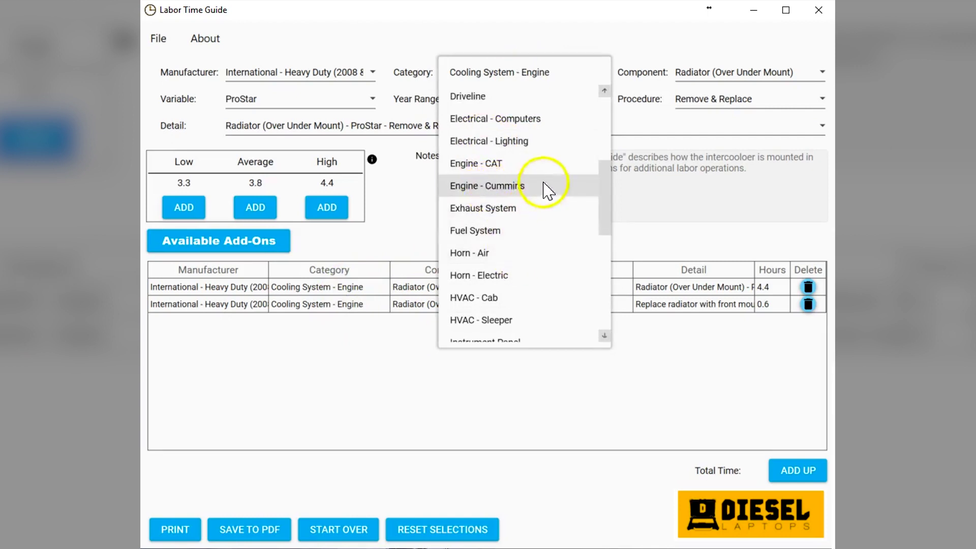
pyautogui.click(507, 230)
pyautogui.click(691, 72)
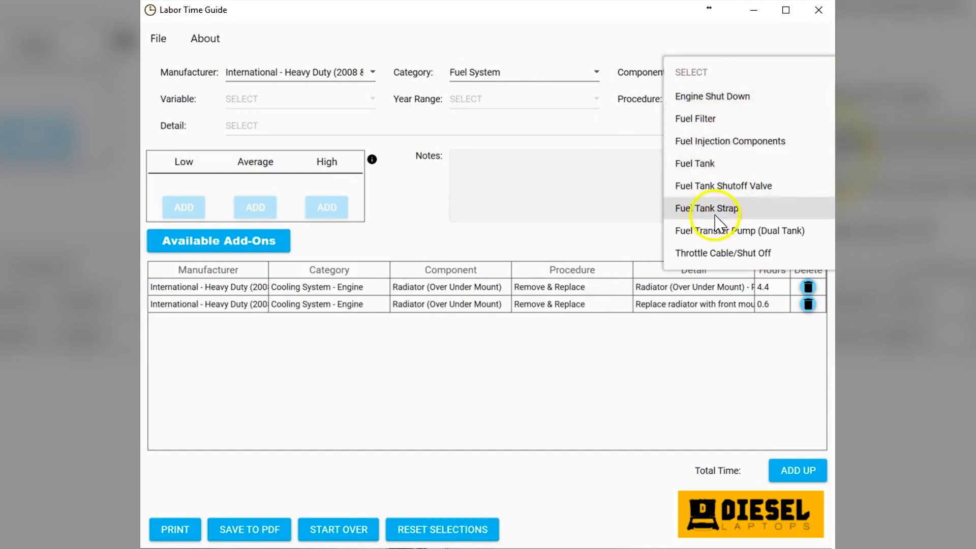
pyautogui.click(730, 209)
pyautogui.click(282, 102)
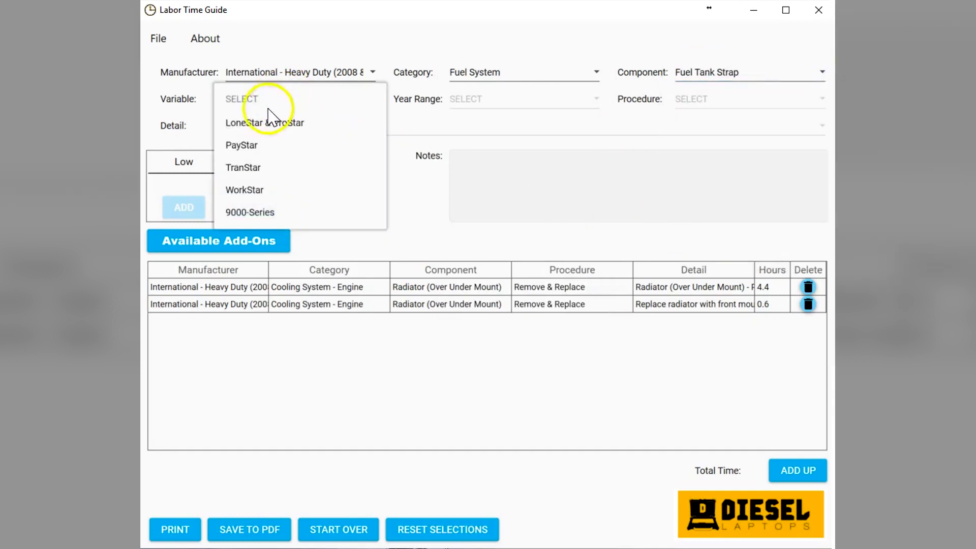
pyautogui.click(252, 123)
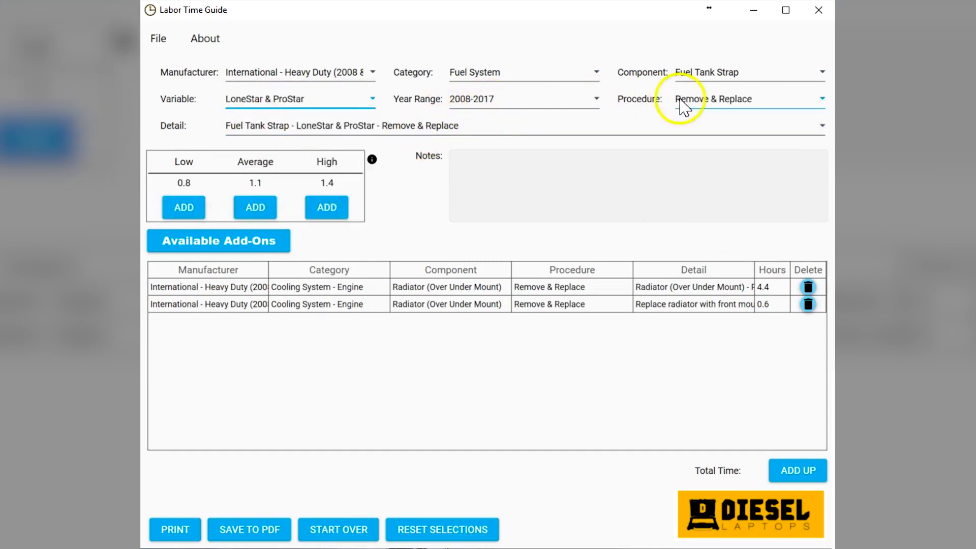
pyautogui.click(254, 211)
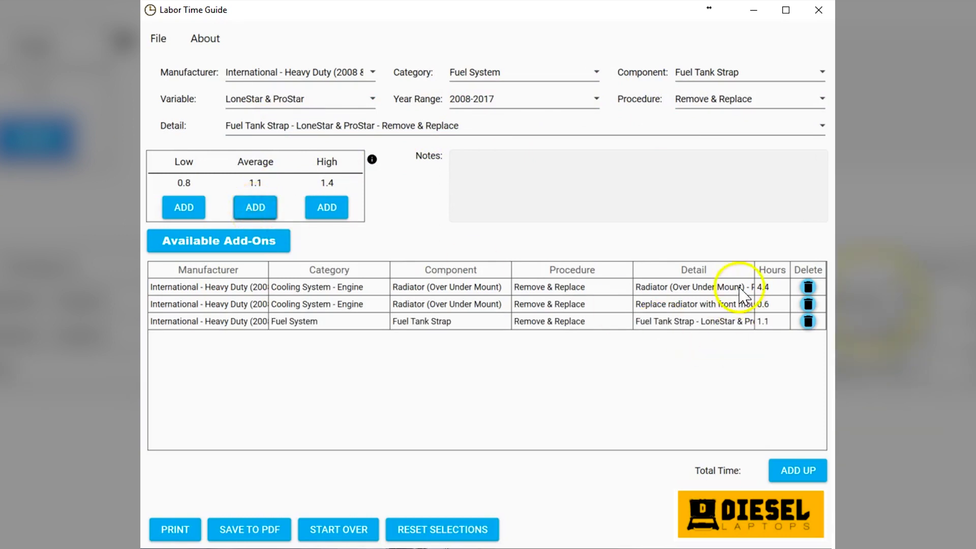
# Delete the front mount PTO row, add Aerodynamic Skirting (0.7 h), and total 6.2 hours
pyautogui.click(808, 303)
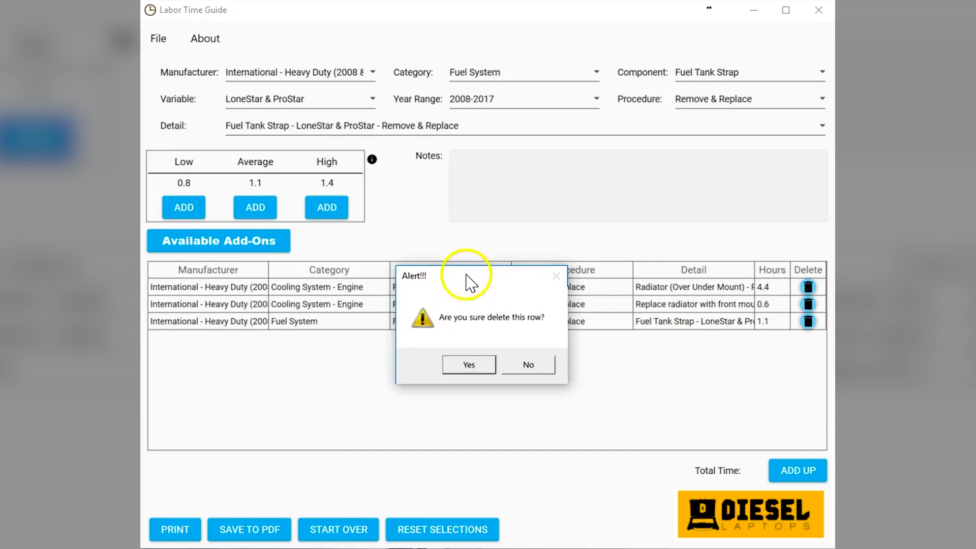
pyautogui.click(468, 366)
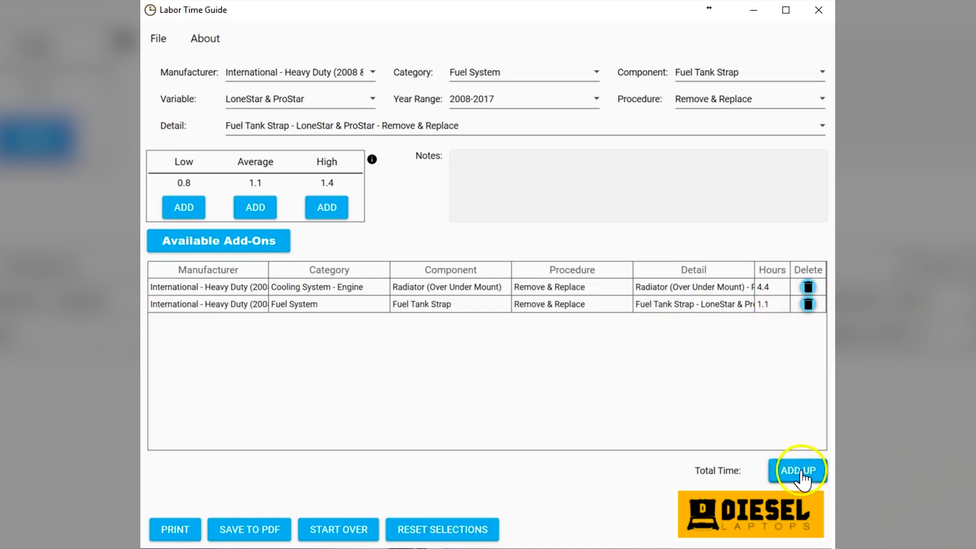
pyautogui.click(227, 243)
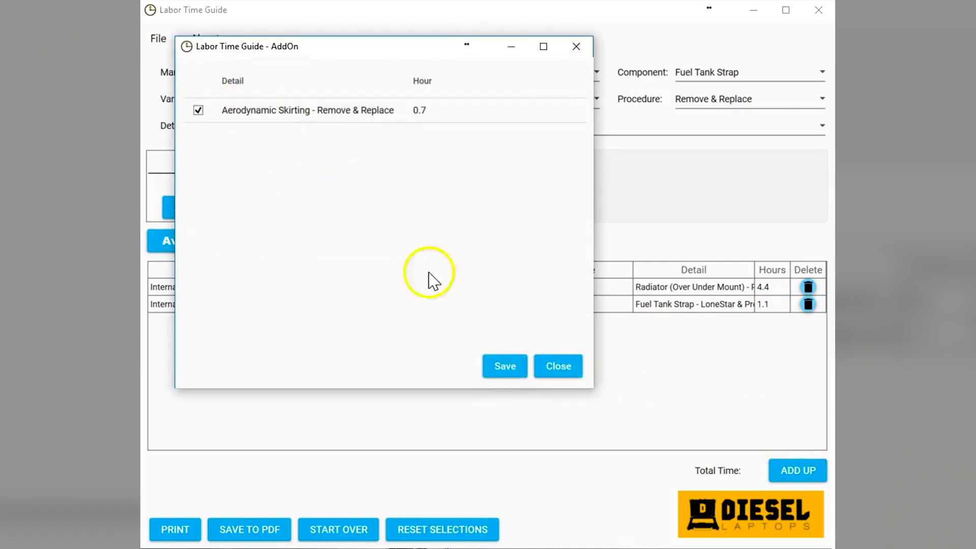
pyautogui.click(503, 371)
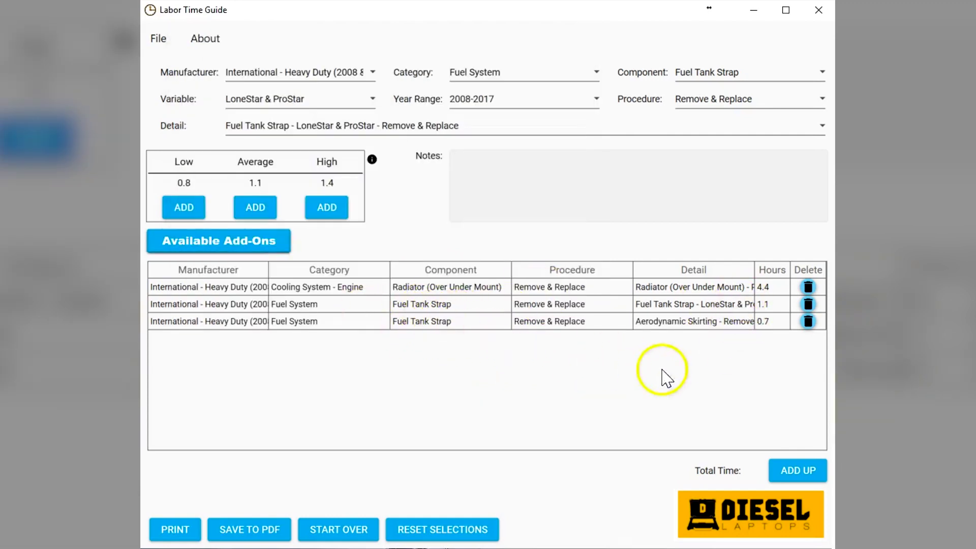
pyautogui.click(792, 472)
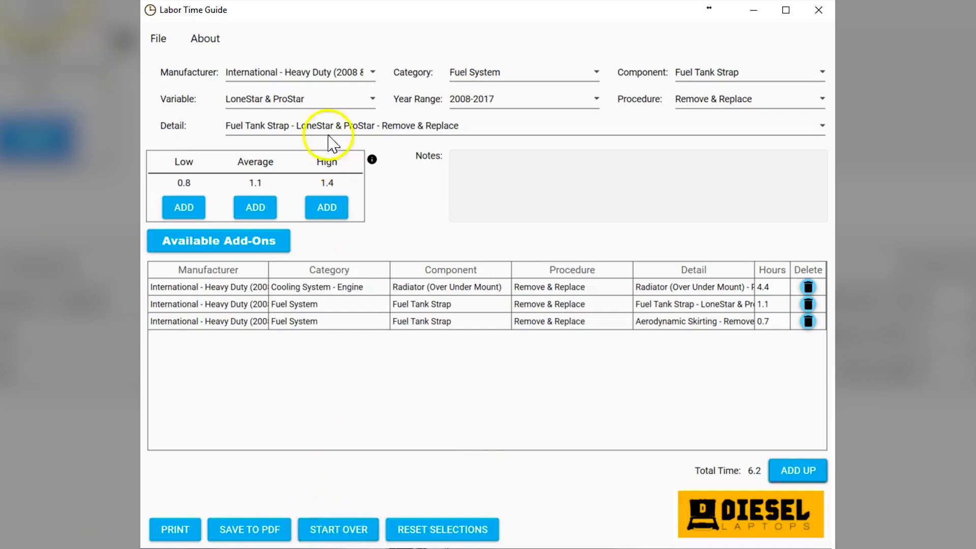
# Start over, then select Engine - International HD, Exhaust System, Aftertreatment Injector, and TransStar
pyautogui.click(344, 533)
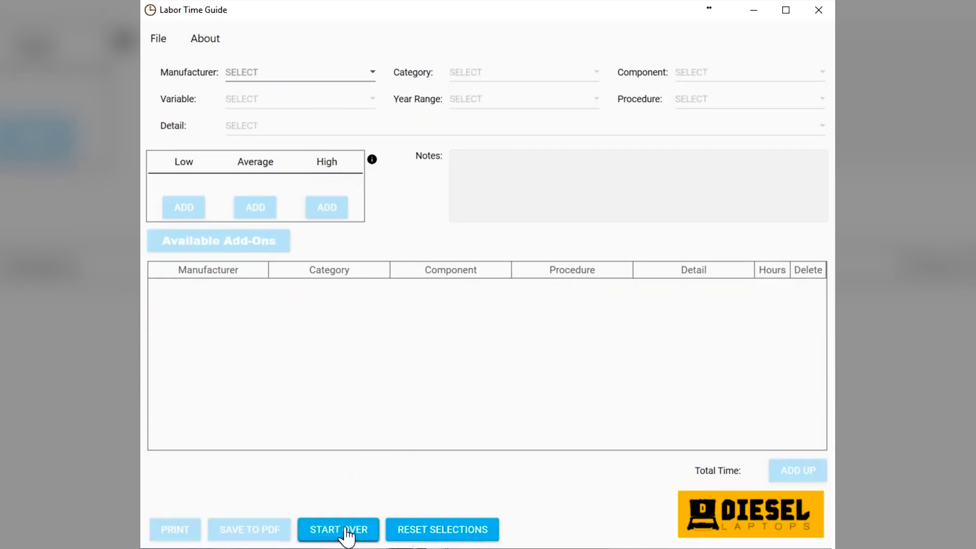
pyautogui.click(285, 77)
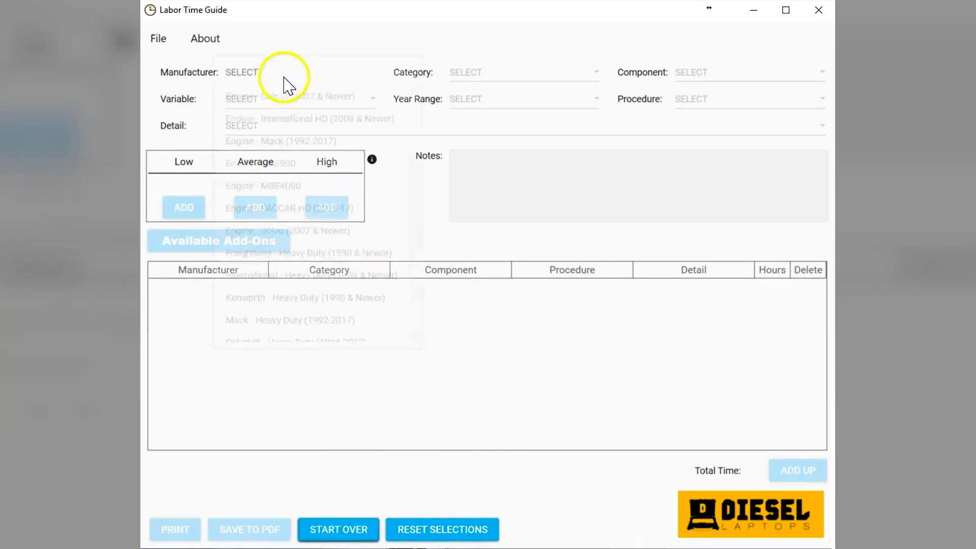
pyautogui.click(279, 120)
pyautogui.click(532, 76)
pyautogui.click(501, 150)
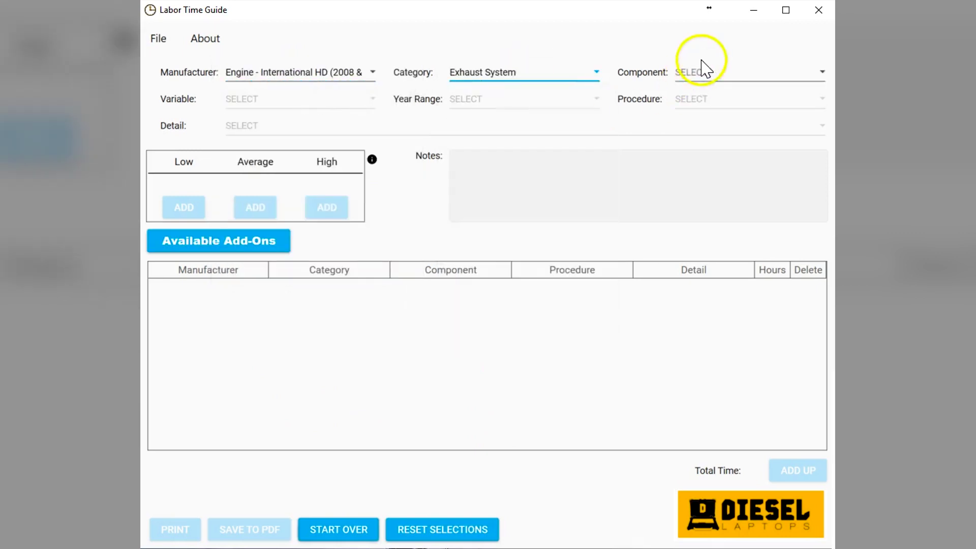
pyautogui.click(701, 71)
pyautogui.click(670, 116)
pyautogui.click(280, 102)
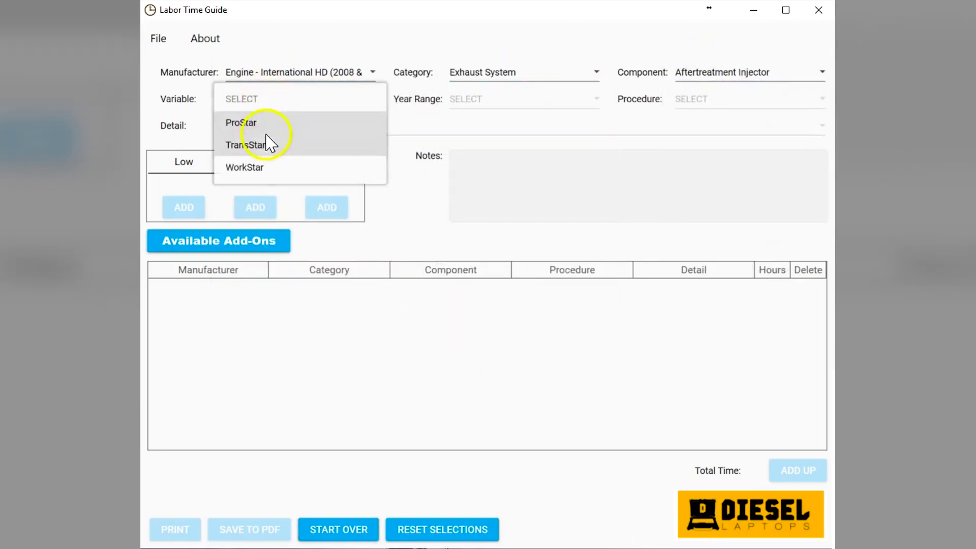
pyautogui.click(270, 142)
# Add the 1.8-hour average time with all four add-ons, then reset the selection fields
pyautogui.click(254, 209)
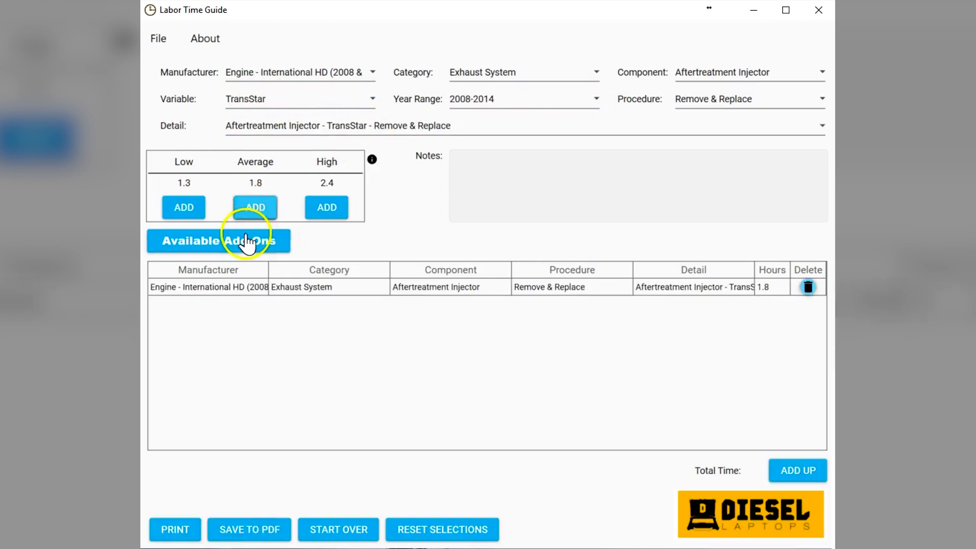
pyautogui.click(251, 240)
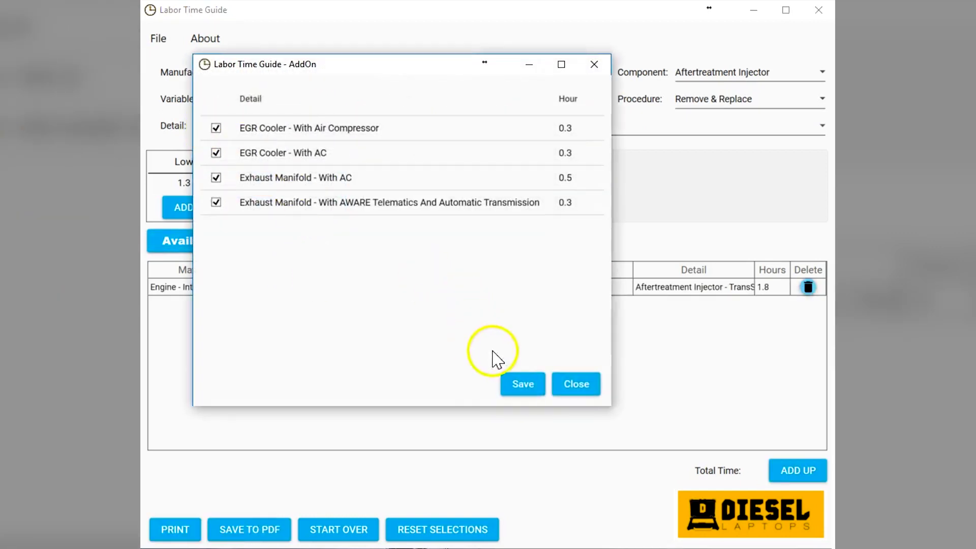
pyautogui.click(522, 385)
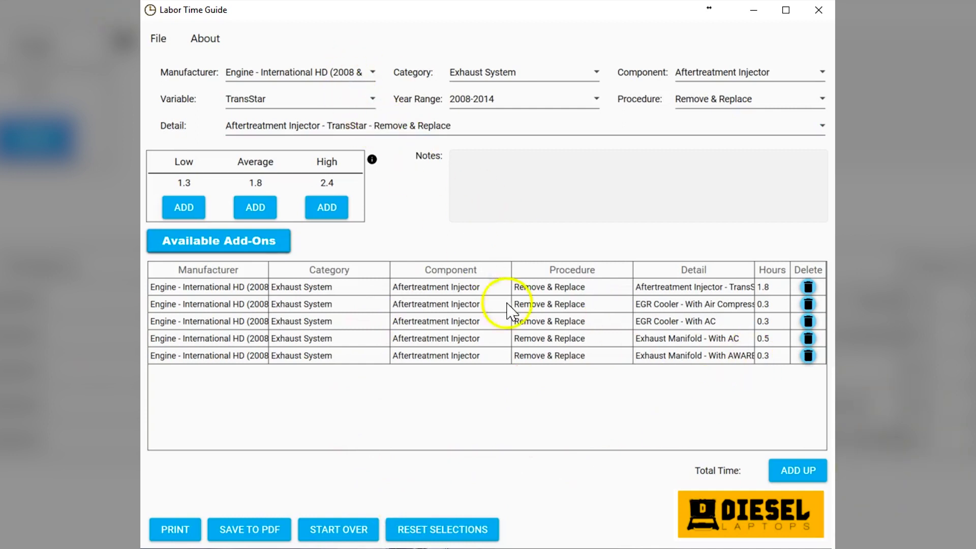
pyautogui.click(421, 531)
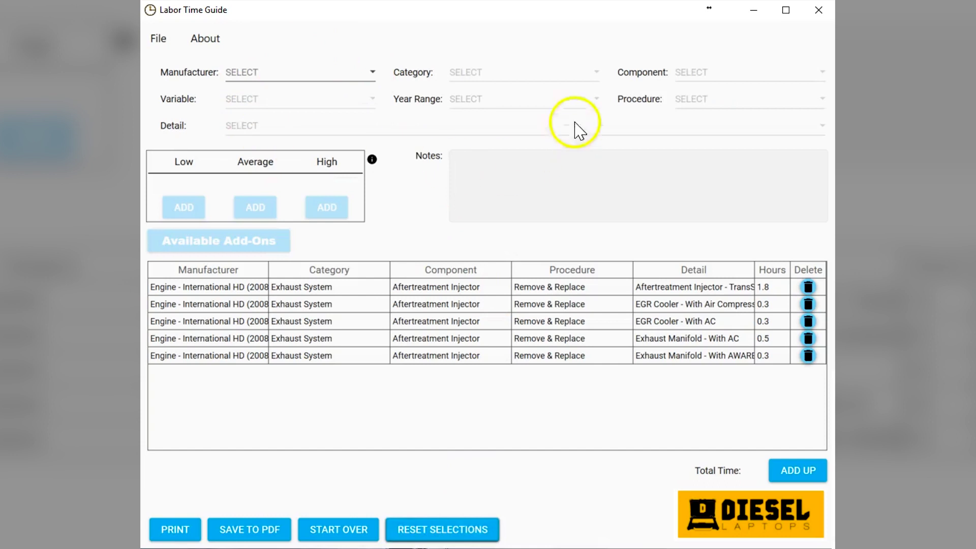
pyautogui.click(356, 74)
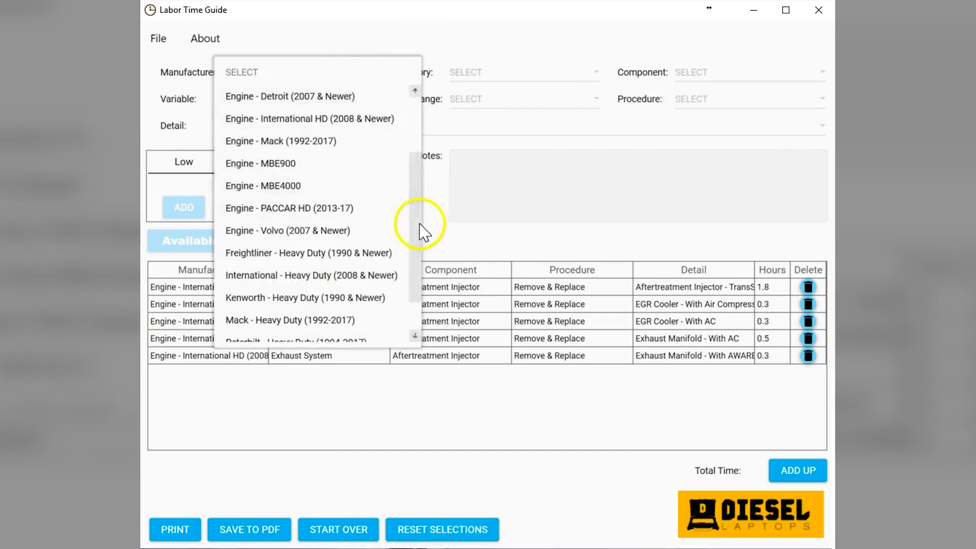
pyautogui.scroll(-2, 418, 285)
pyautogui.click(395, 392)
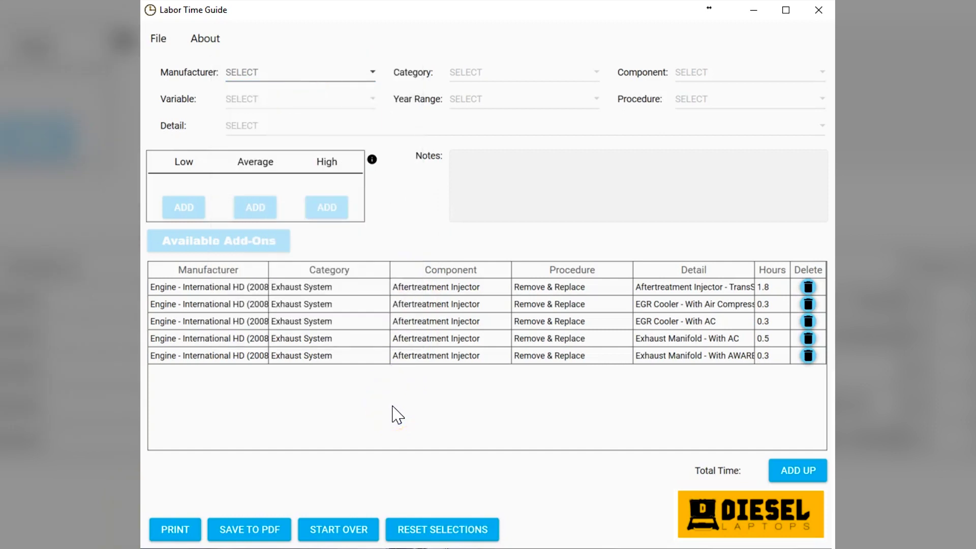